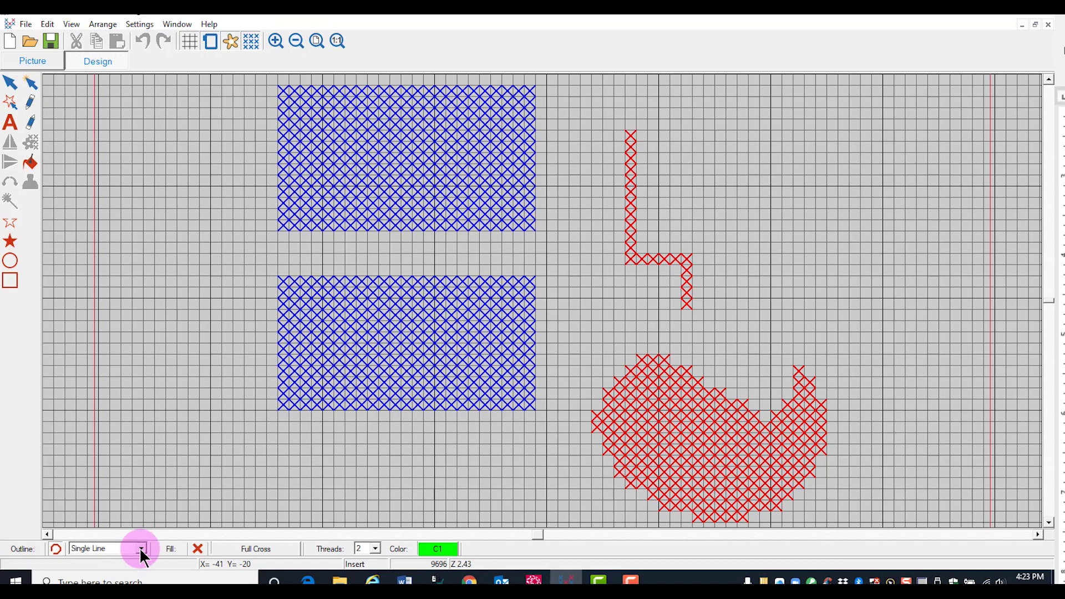
# - Review the outline types and the fill option, and set the stitch type to Upright Cross
pyautogui.click(142, 550)
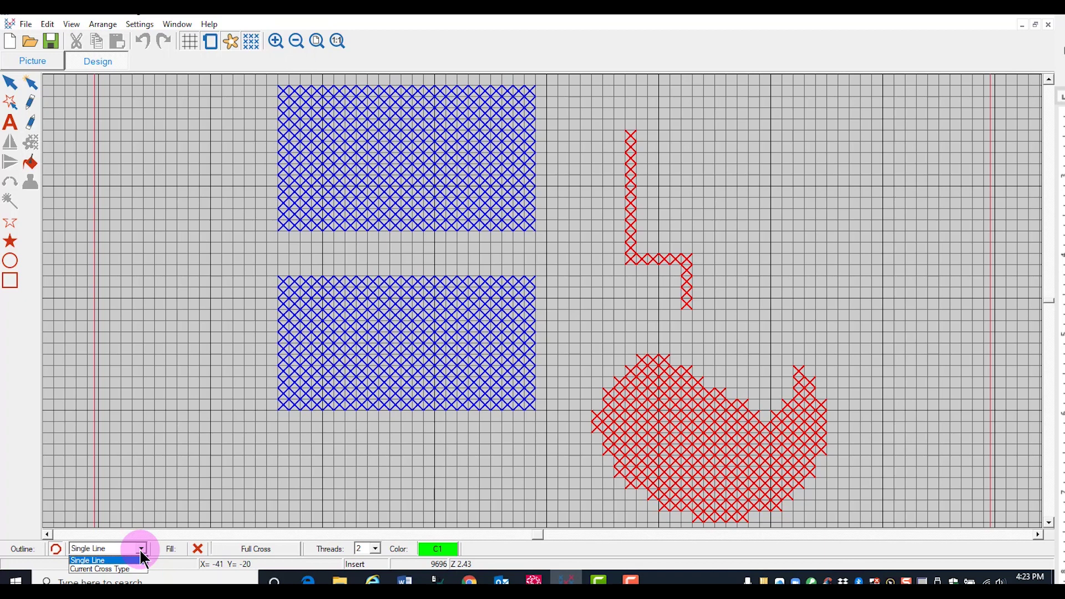
pyautogui.click(197, 551)
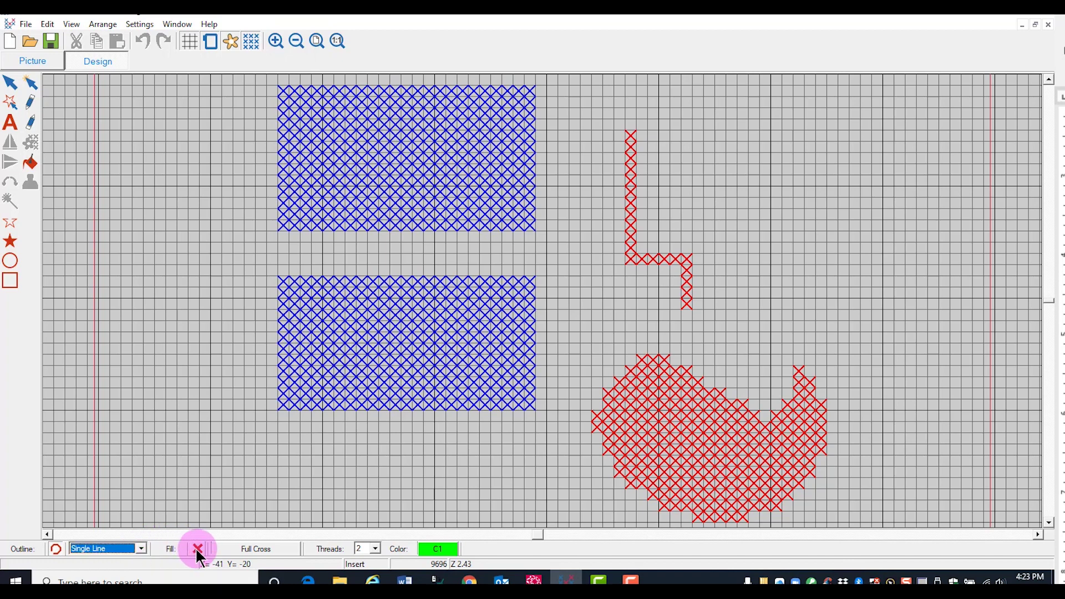
pyautogui.click(196, 549)
pyautogui.click(256, 550)
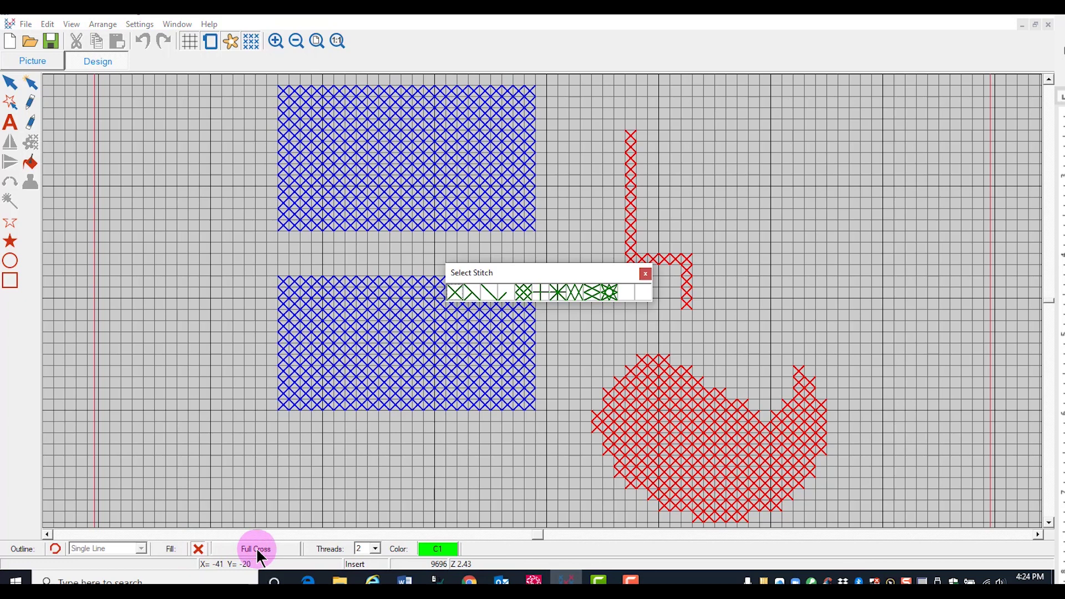
pyautogui.click(542, 294)
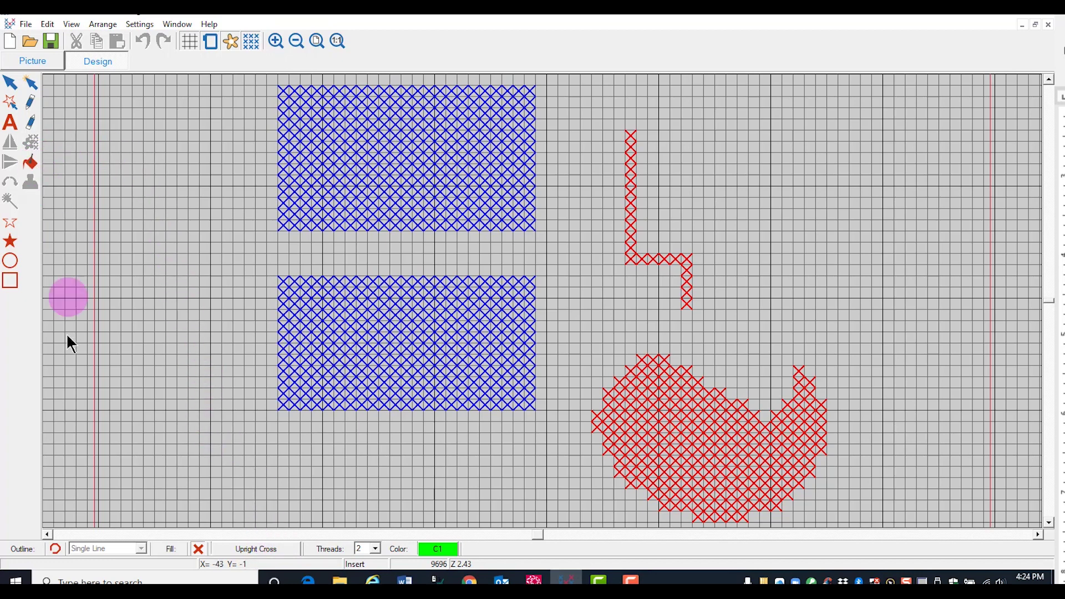
# - Outline the upper blue rectangle with a Single Line border in thread color C5 using the flood fill tool
pyautogui.click(55, 550)
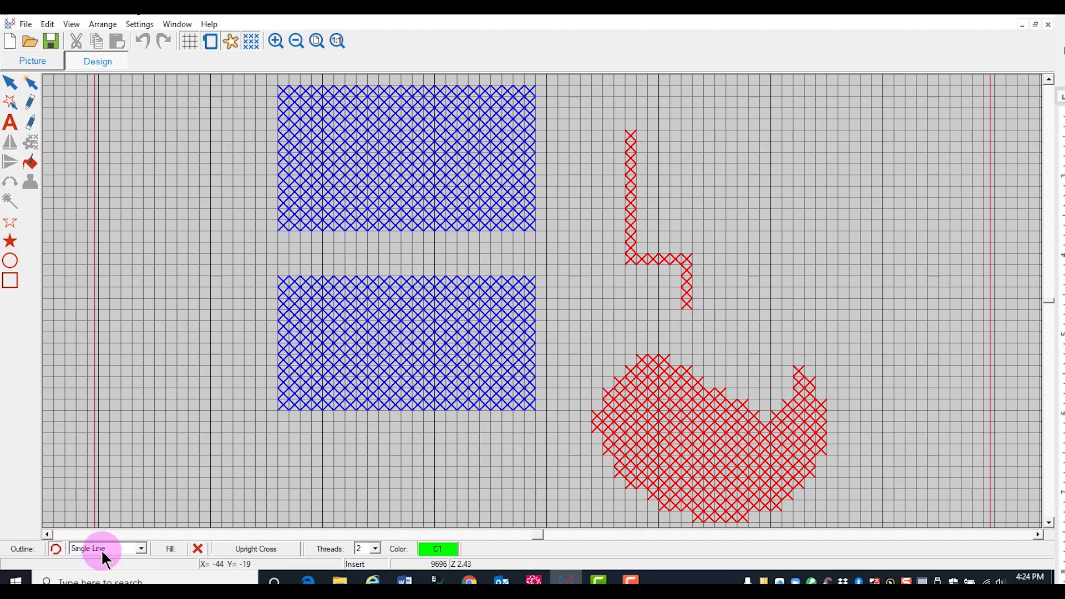
pyautogui.click(446, 549)
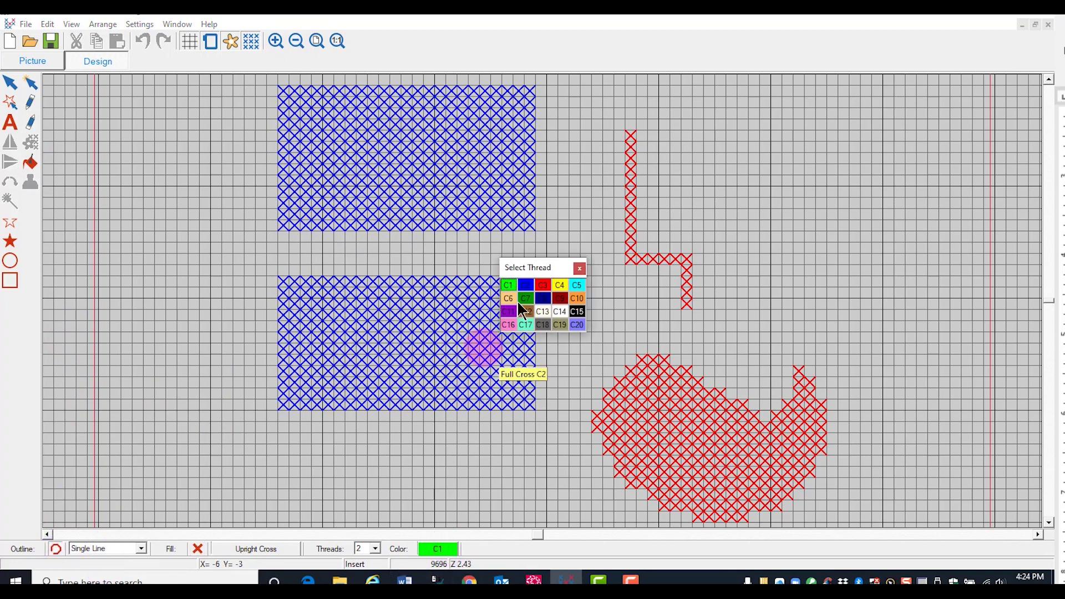
pyautogui.click(577, 285)
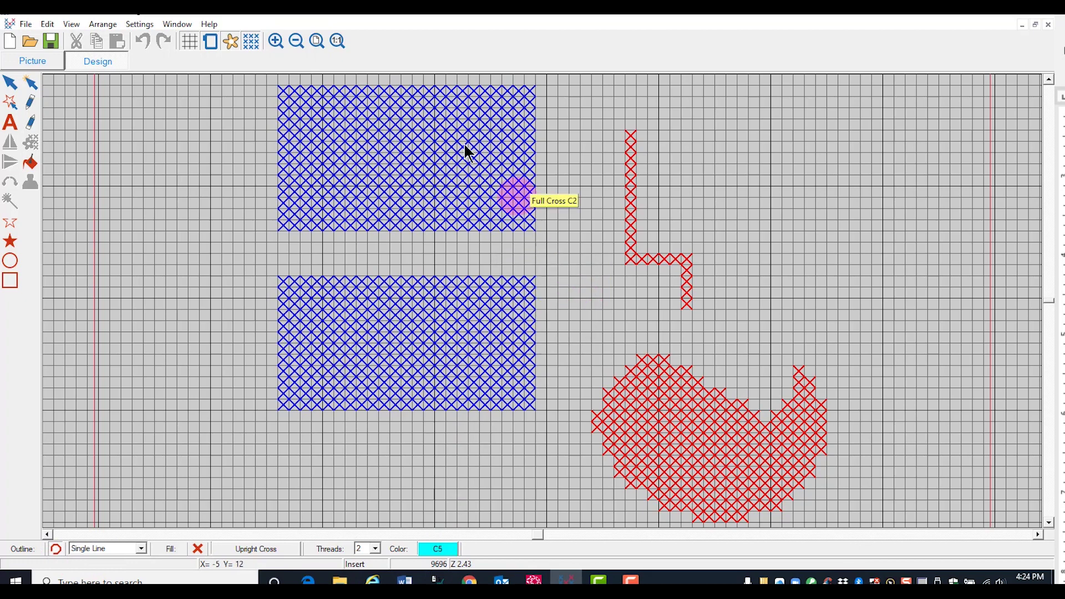
pyautogui.click(30, 161)
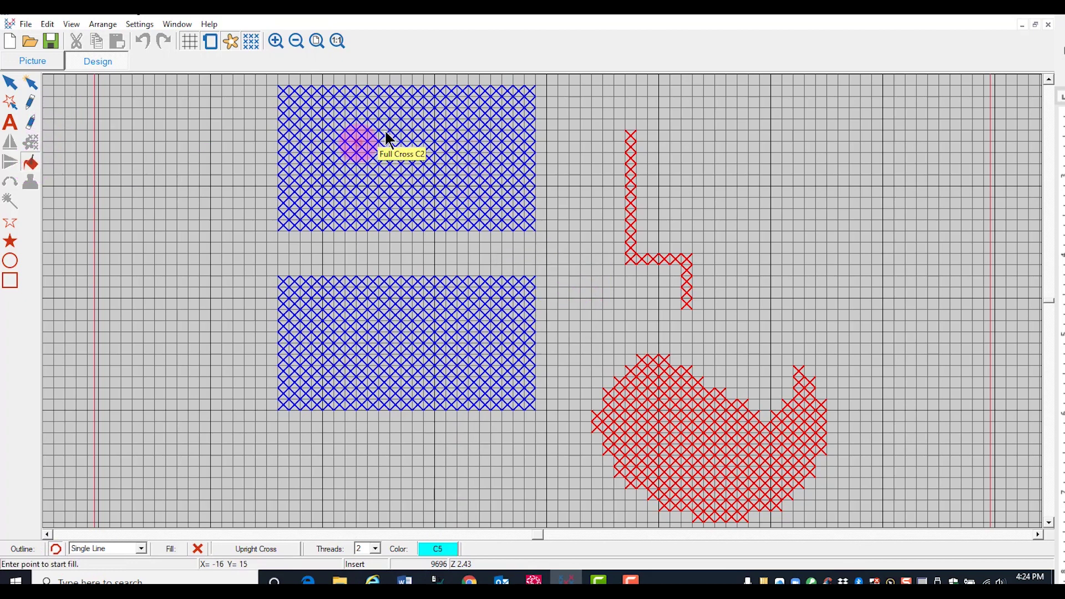
pyautogui.click(381, 160)
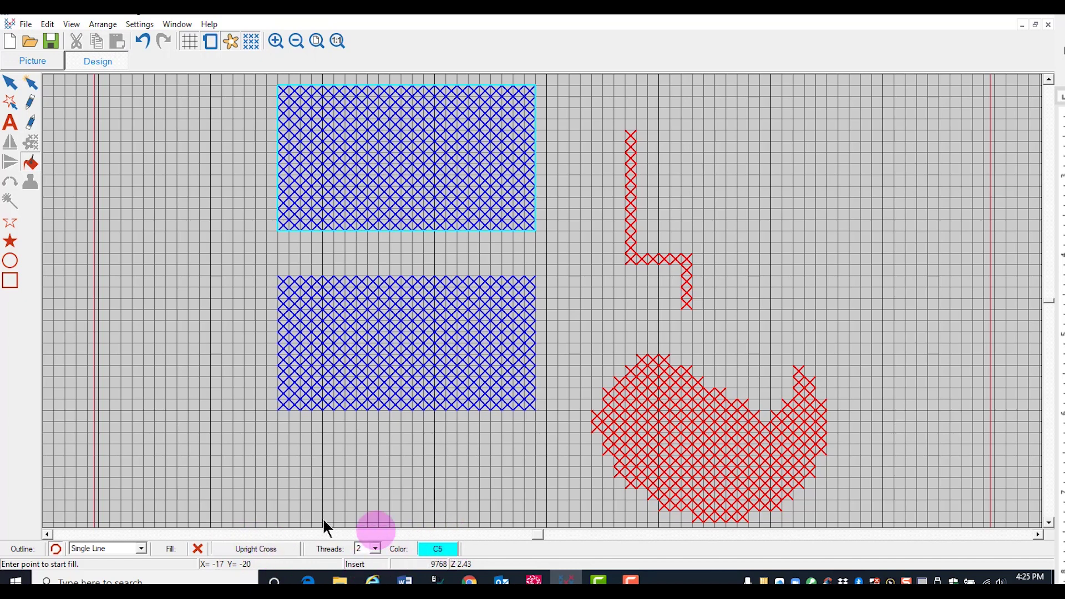
# - Outline the lower blue rectangle with the Current Cross Type border using the flood fill tool, and leave the tool
pyautogui.click(142, 548)
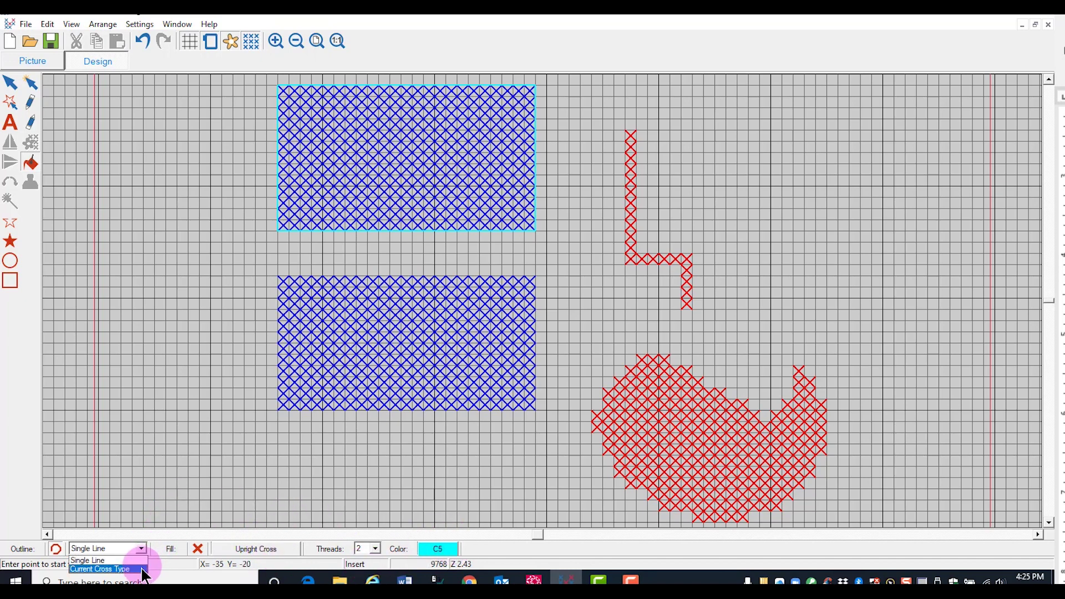
pyautogui.click(139, 569)
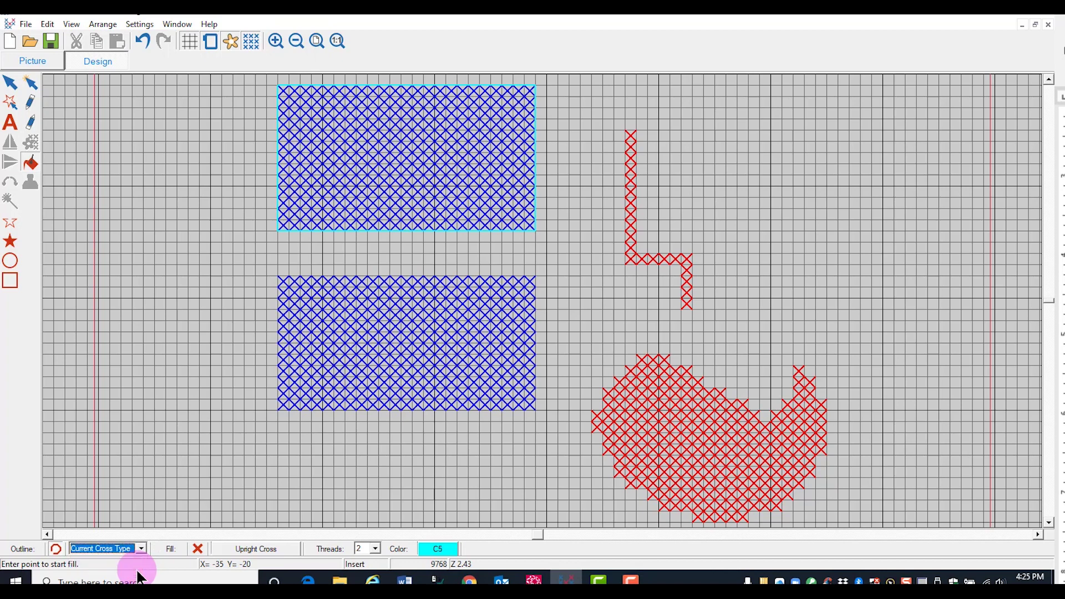
pyautogui.click(31, 167)
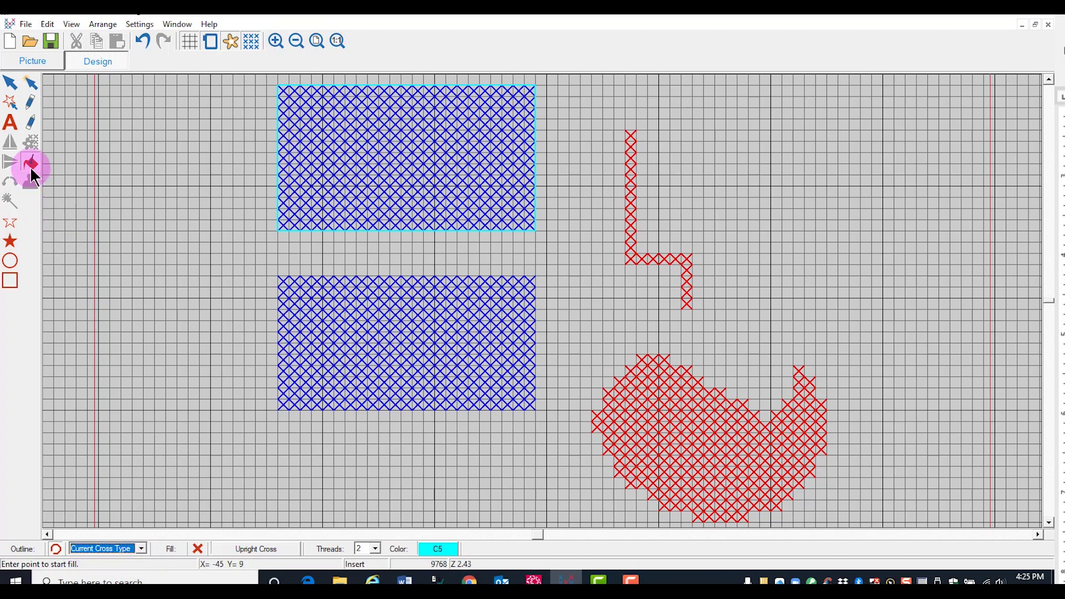
pyautogui.click(417, 351)
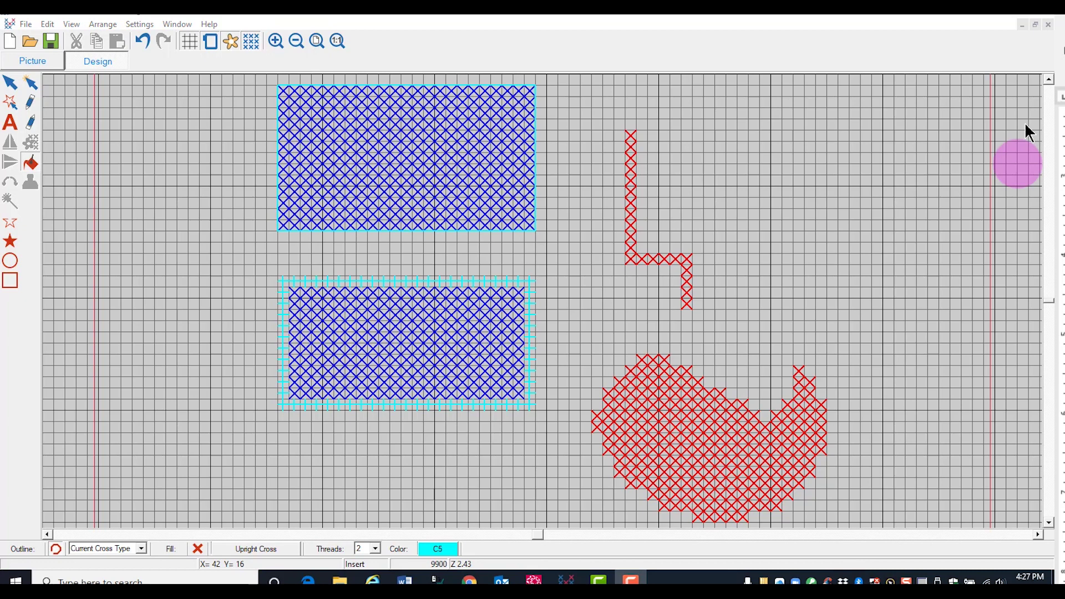
pyautogui.press('Escape')
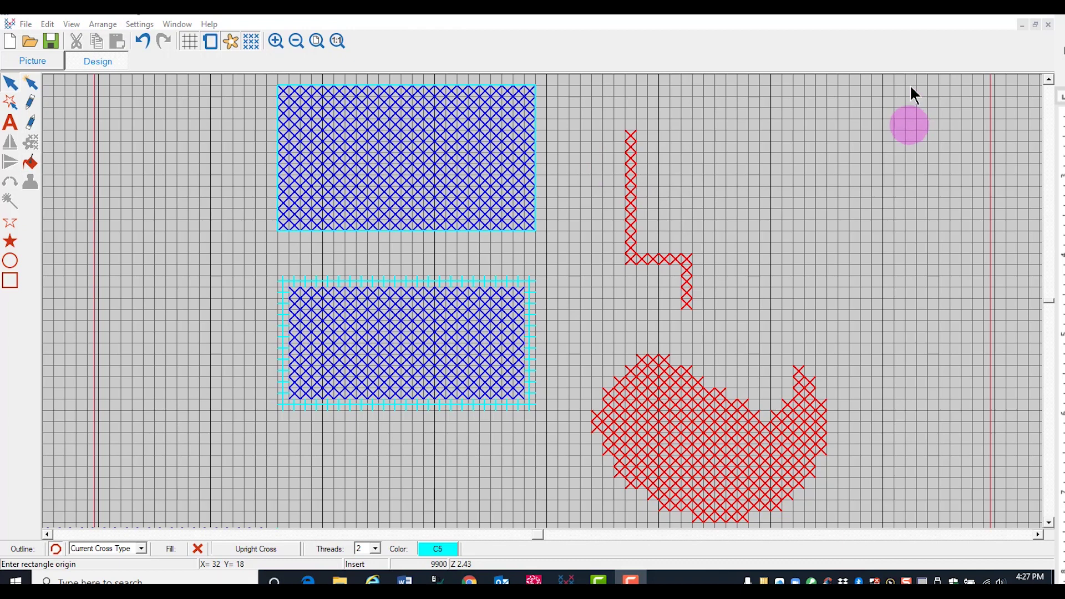
# - Set up the pencil tool for outlining the red stepped line, with outline type Single Line and thread color C15
pyautogui.click(276, 40)
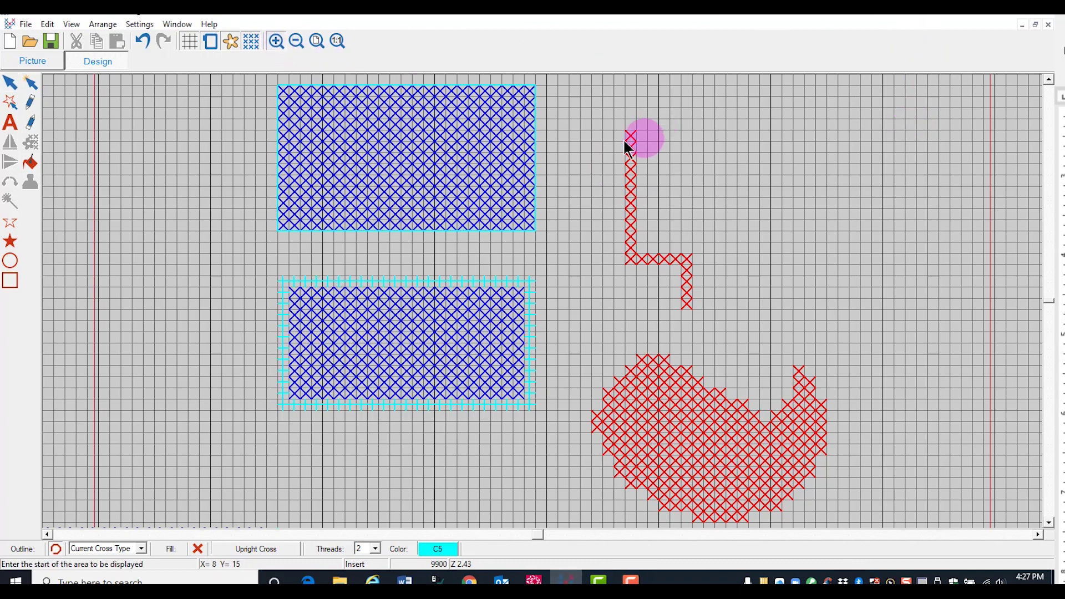
pyautogui.click(601, 130)
pyautogui.moveTo(601, 130); pyautogui.dragTo(710, 288)
pyautogui.click(56, 549)
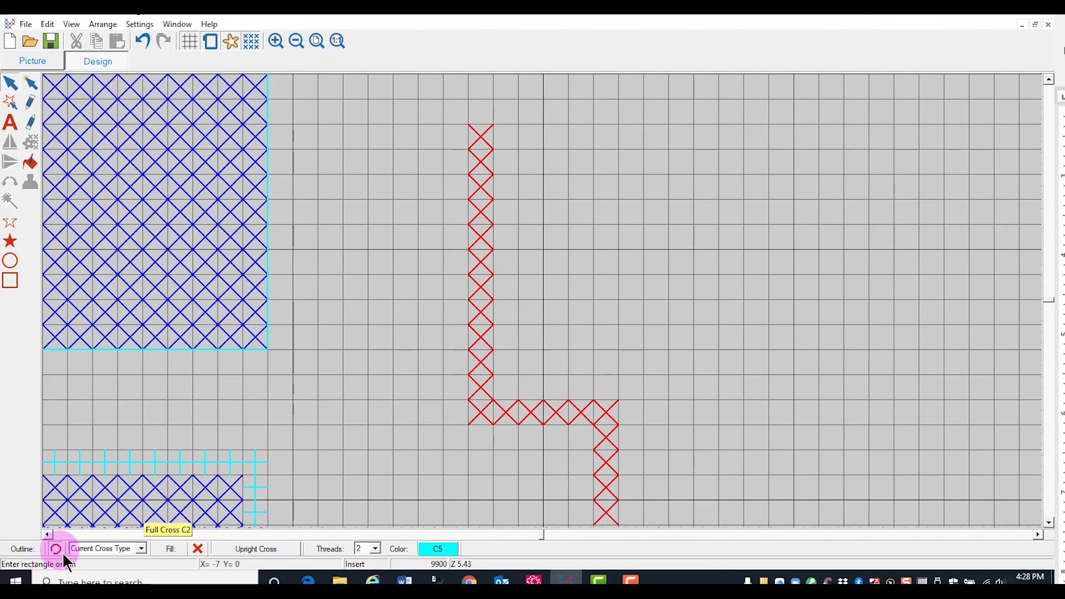
pyautogui.click(141, 548)
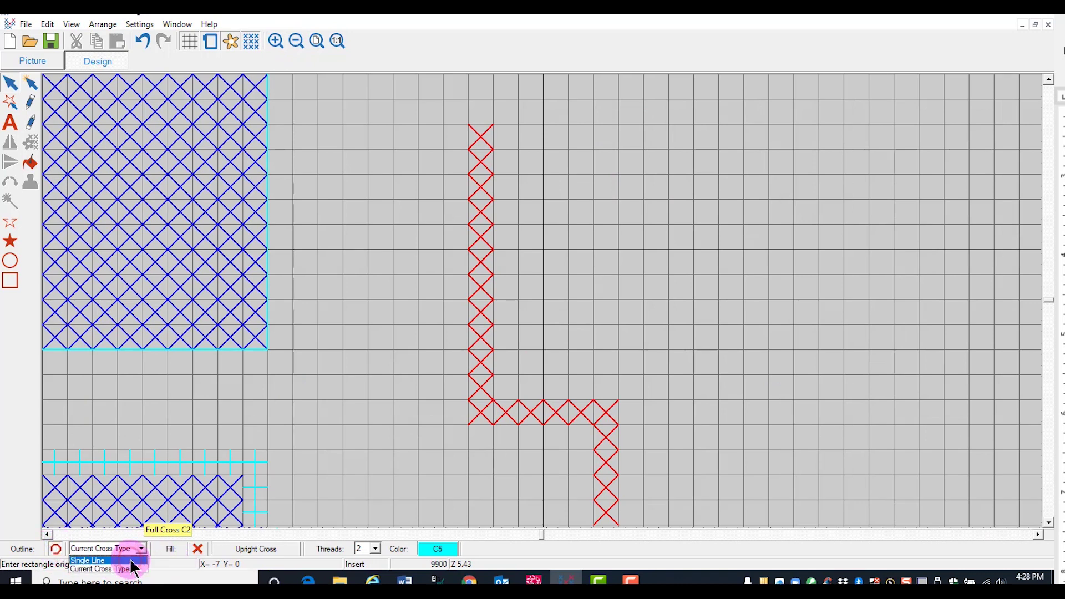
pyautogui.click(129, 560)
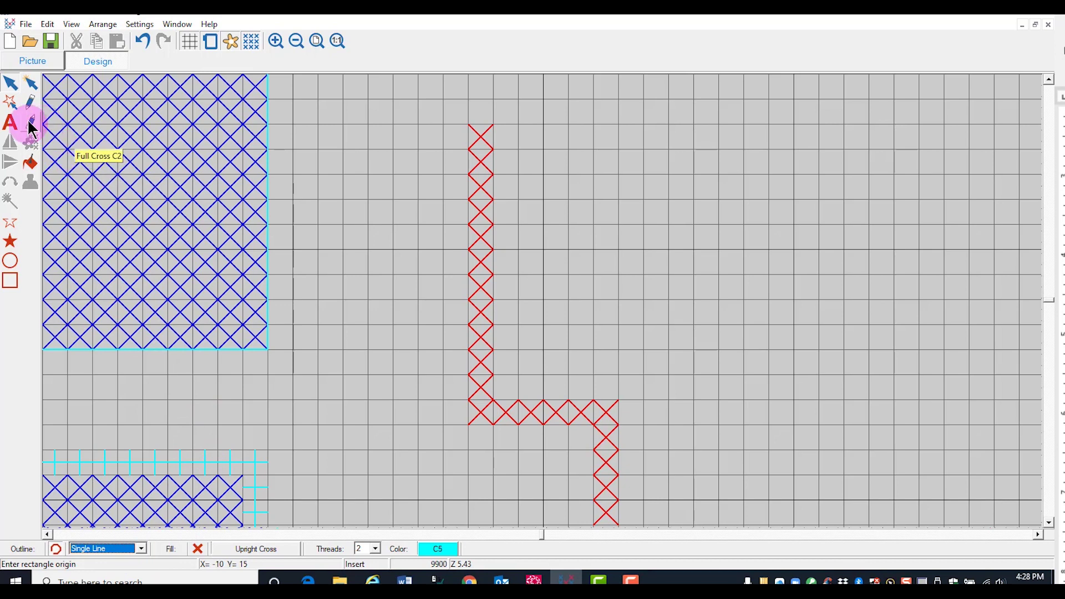
pyautogui.click(31, 103)
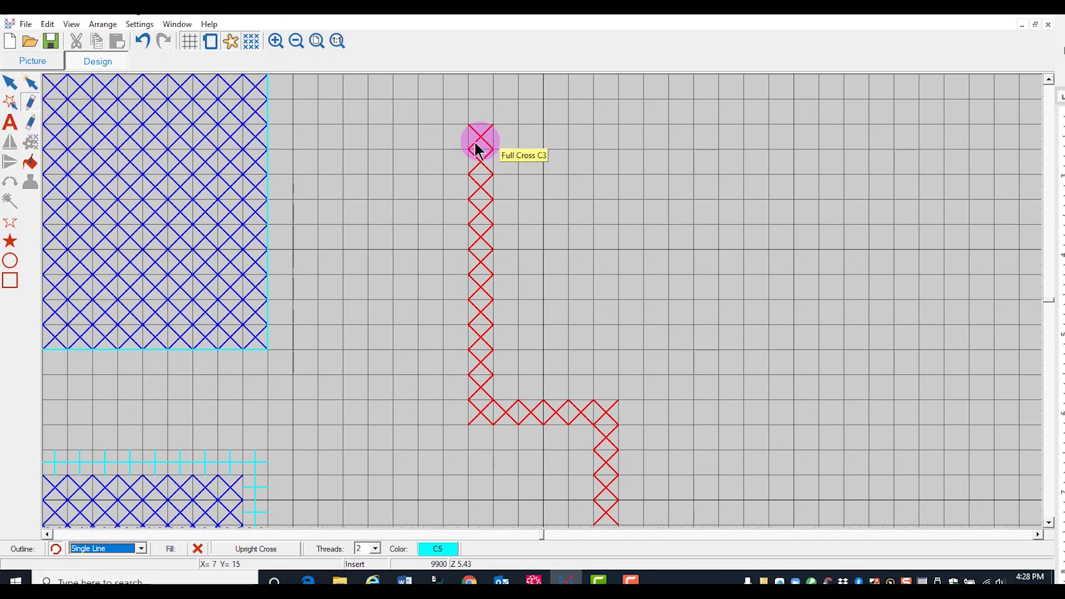
pyautogui.click(452, 550)
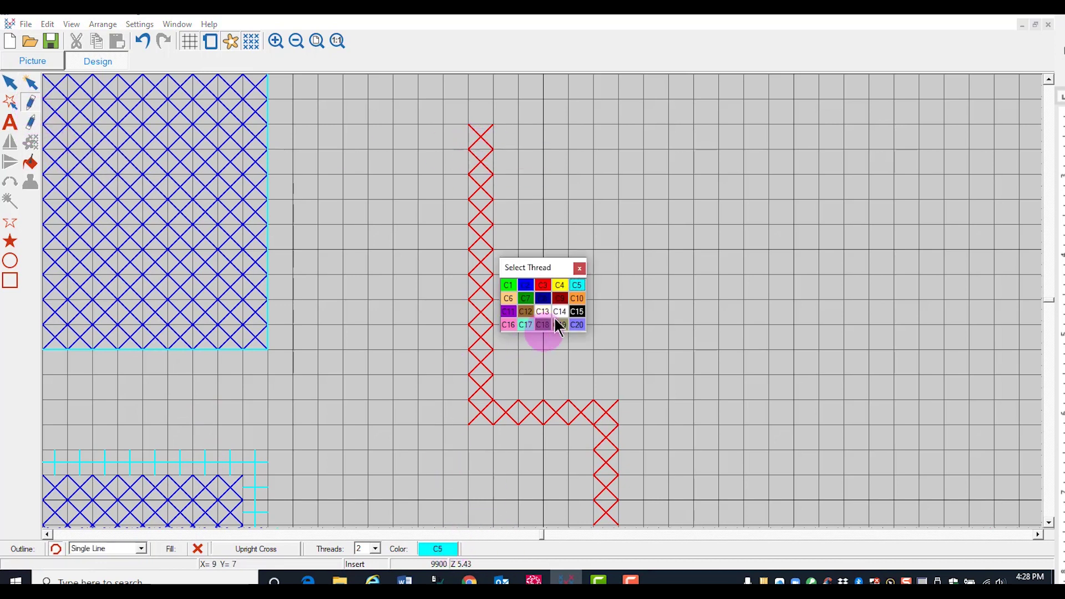
pyautogui.click(577, 312)
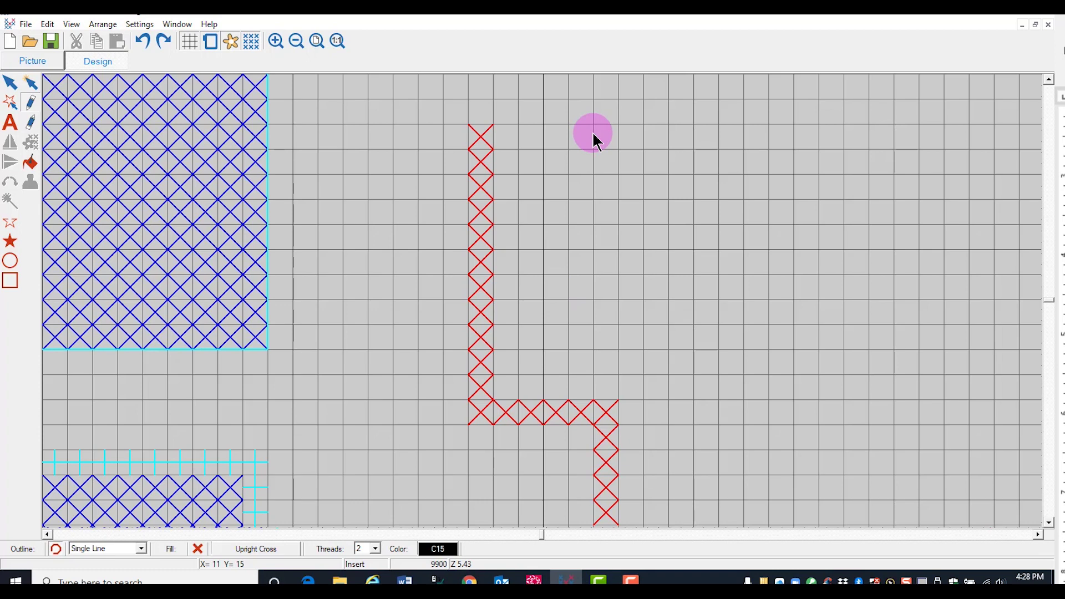
# - Draw the C15 single-line outline down the left side of the red stepped line, along its underside and down its lower leg, undoing a stray segment
pyautogui.click(476, 149)
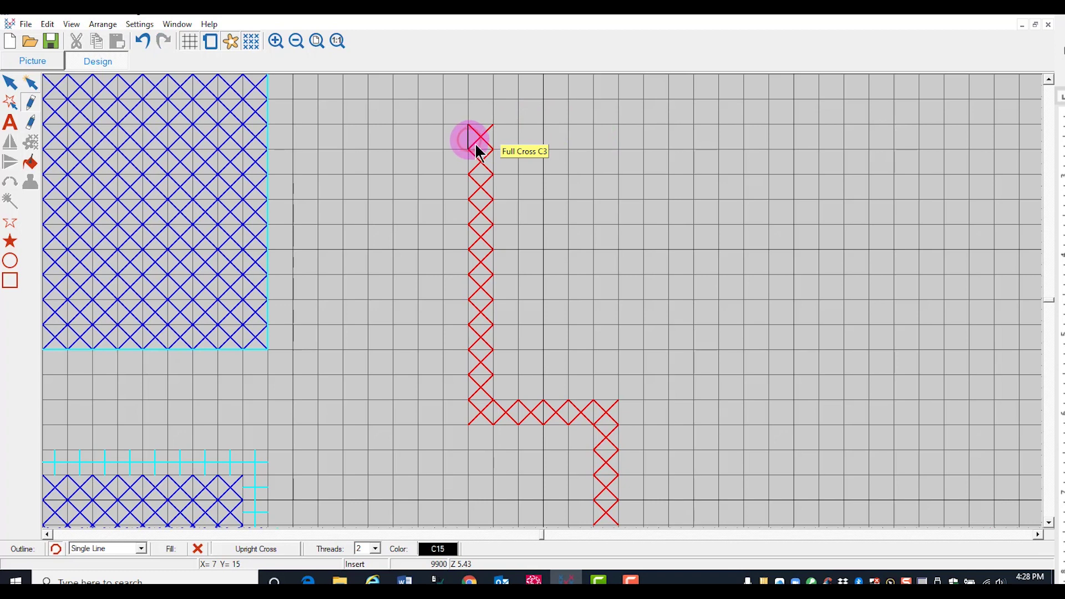
pyautogui.click(492, 189)
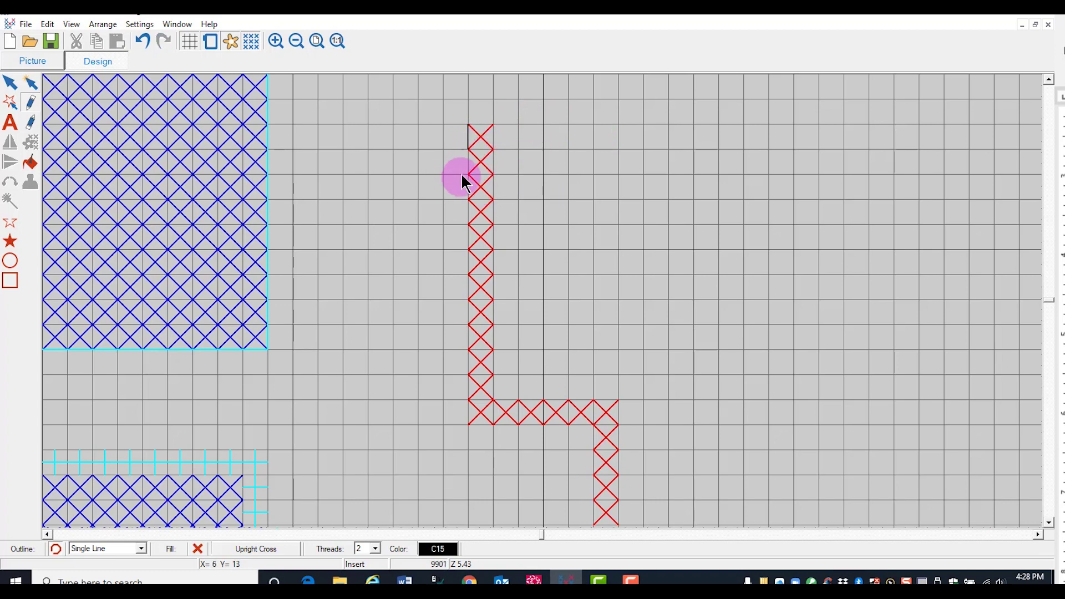
pyautogui.click(468, 187)
pyautogui.click(467, 209)
pyautogui.click(471, 227)
pyautogui.hotkey('ctrl', 'z')
pyautogui.moveTo(467, 204)
pyautogui.mouseDown()
pyautogui.moveTo(467, 426)
pyautogui.moveTo(591, 428)
pyautogui.mouseUp()
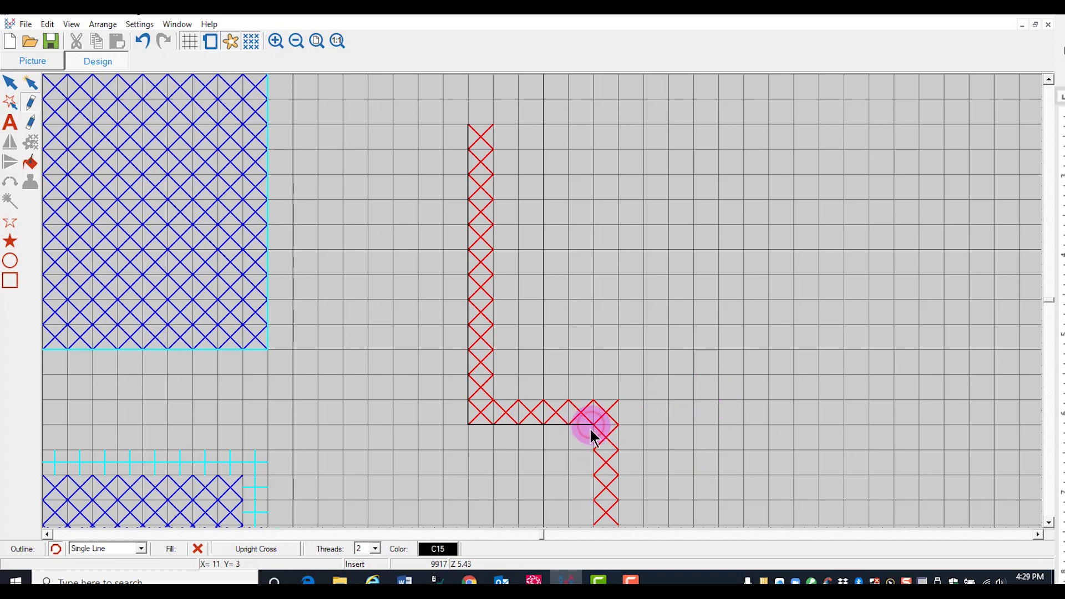
pyautogui.moveTo(577, 453); pyautogui.dragTo(562, 482)
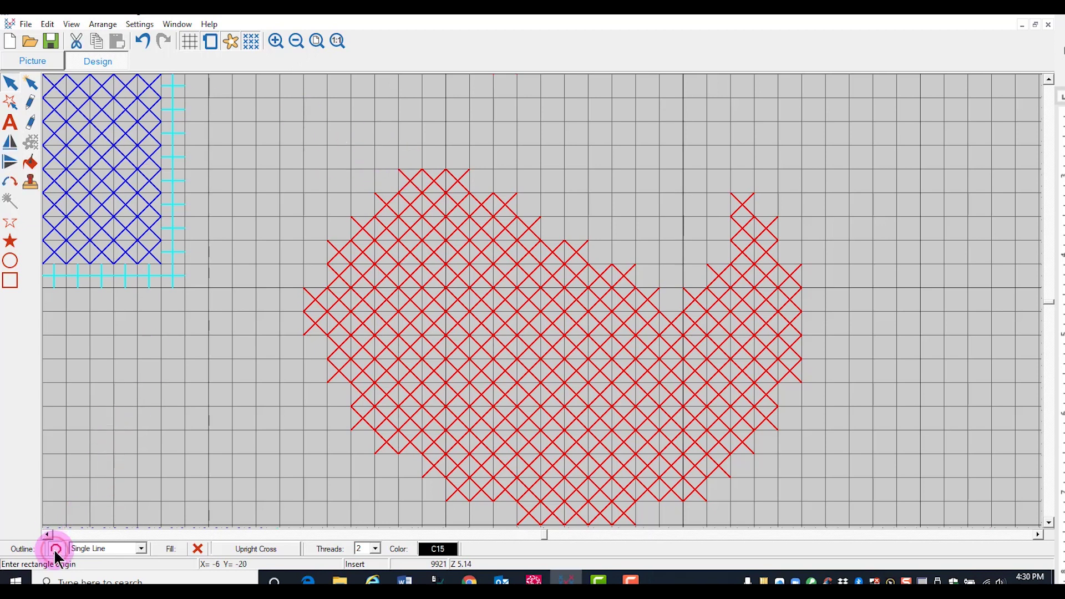
# - Trace a C15 single-line outline with the pencil along the upper edge of the red filled shape, from its left peak past its right tip
pyautogui.click(30, 102)
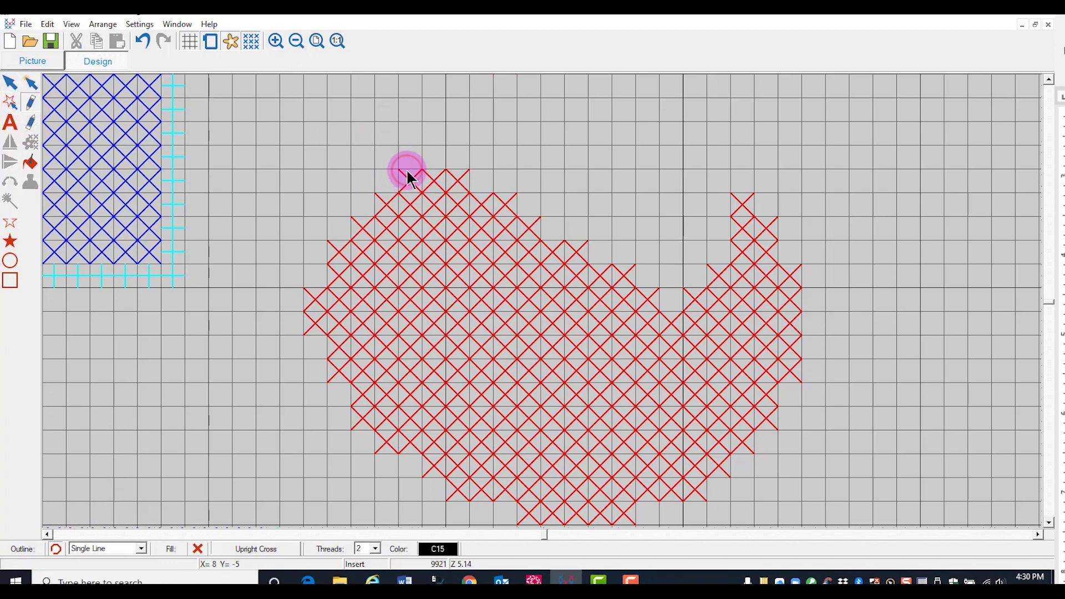
pyautogui.moveTo(431, 173)
pyautogui.mouseDown()
pyautogui.moveTo(490, 197)
pyautogui.moveTo(499, 173)
pyautogui.moveTo(531, 169)
pyautogui.moveTo(494, 183)
pyautogui.moveTo(470, 173)
pyautogui.moveTo(523, 202)
pyautogui.moveTo(492, 199)
pyautogui.moveTo(509, 195)
pyautogui.moveTo(528, 218)
pyautogui.mouseUp()
pyautogui.moveTo(538, 224)
pyautogui.mouseDown()
pyautogui.moveTo(587, 244)
pyautogui.moveTo(590, 265)
pyautogui.moveTo(634, 267)
pyautogui.moveTo(637, 278)
pyautogui.moveTo(777, 282)
pyautogui.moveTo(784, 248)
pyautogui.mouseUp()
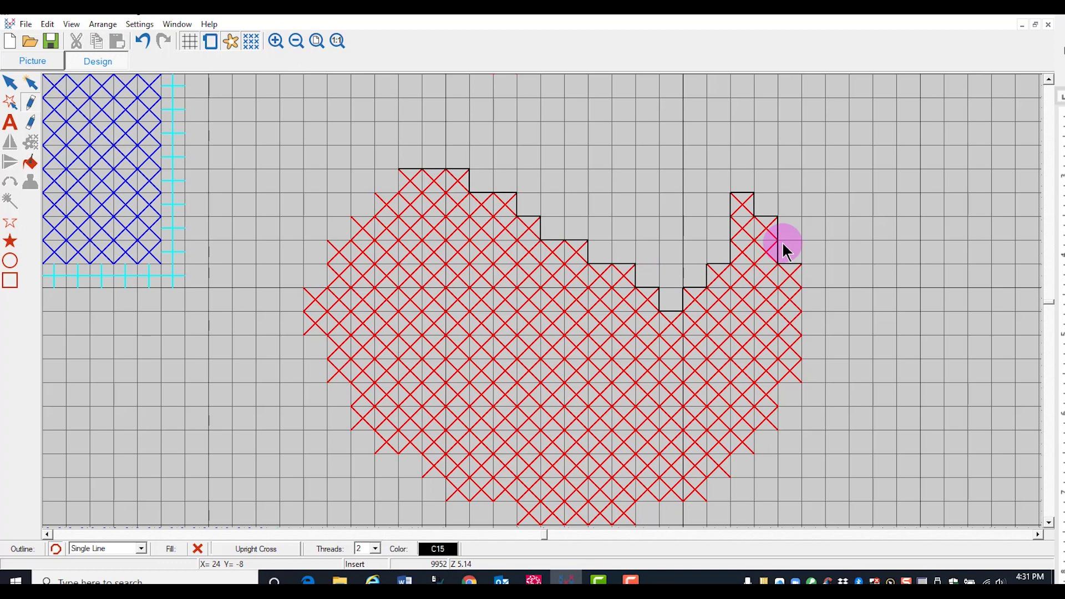